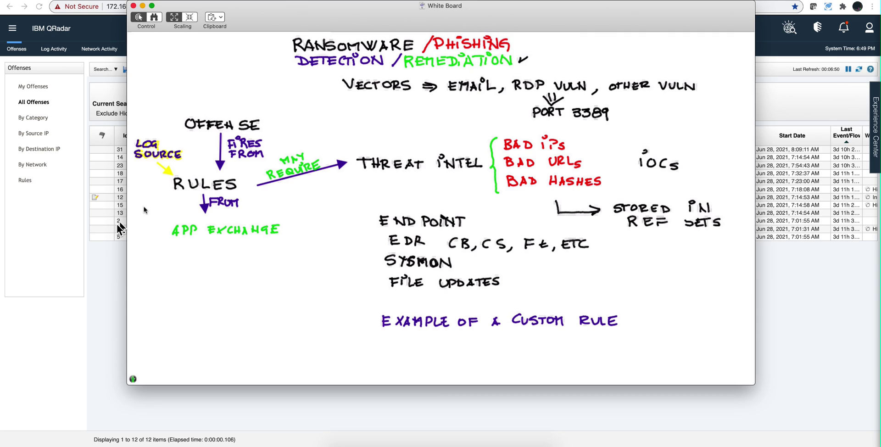
Send the offense with ID 12, Potential Phishing Email Detected, to SOAR using the Phishing case template
{"action": "left_click", "coordinate": [115, 215]}
{"action": "left_click", "coordinate": [111, 198]}
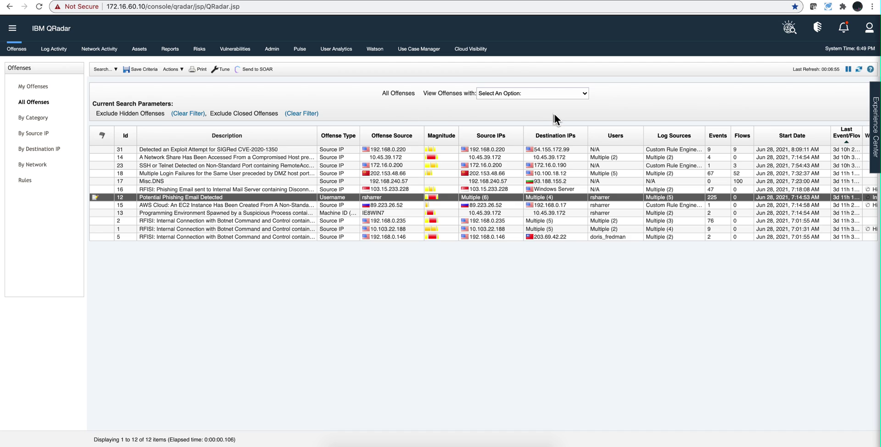
{"action": "left_click", "coordinate": [261, 70]}
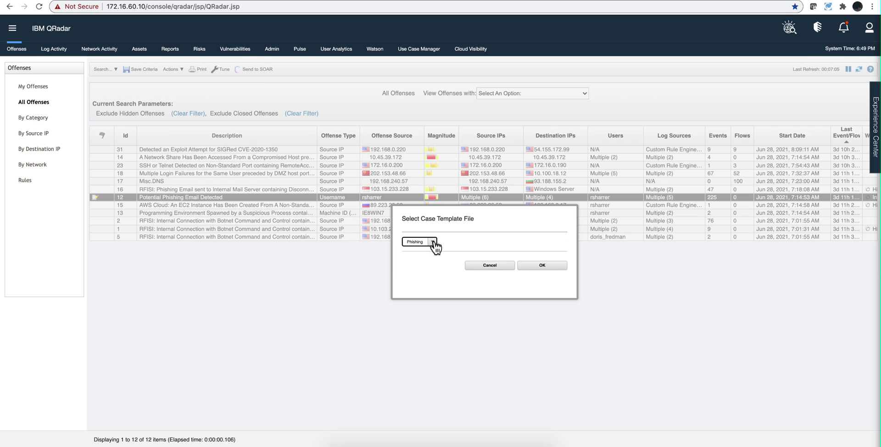
{"action": "left_click", "coordinate": [535, 266]}
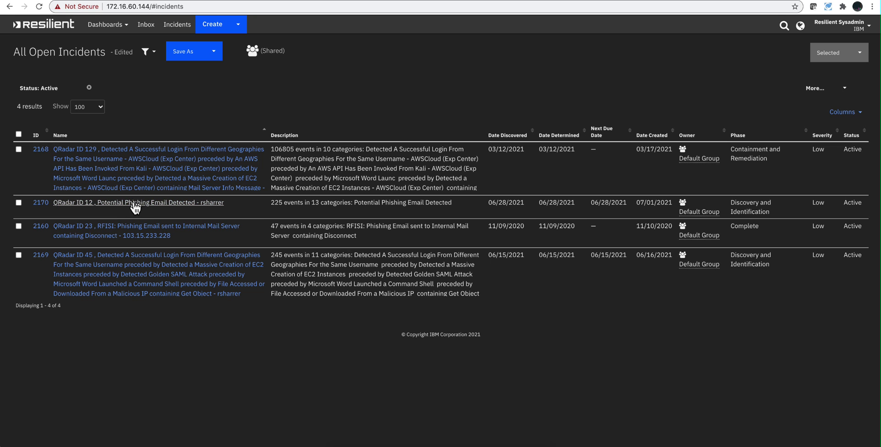
Open the incident for QRadar ID 12 in Resilient and review its Discovery and Identification and Enrichment and Validation tasks
{"action": "left_click", "coordinate": [97, 204]}
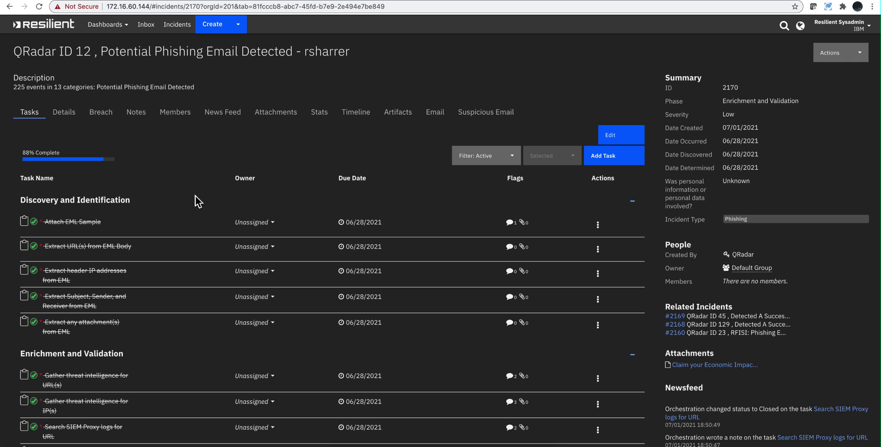
{"action": "scroll", "coordinate": [194, 205], "scroll_direction": "down", "scroll_amount": 2}
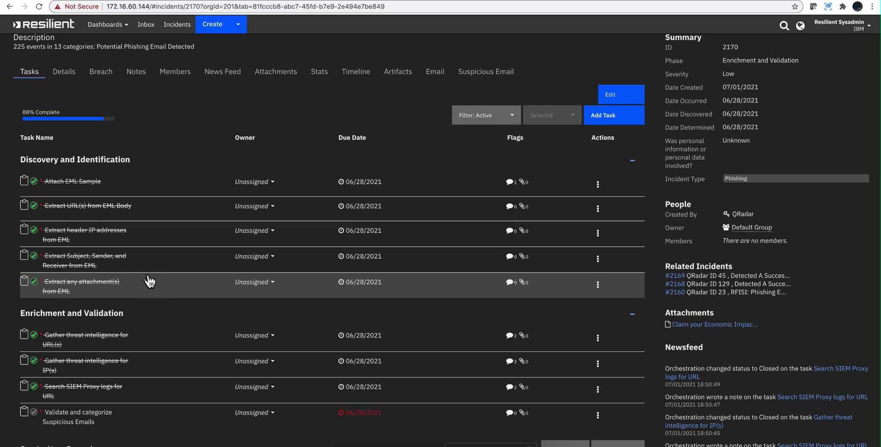
{"action": "scroll", "coordinate": [159, 258], "scroll_direction": "down", "scroll_amount": 1}
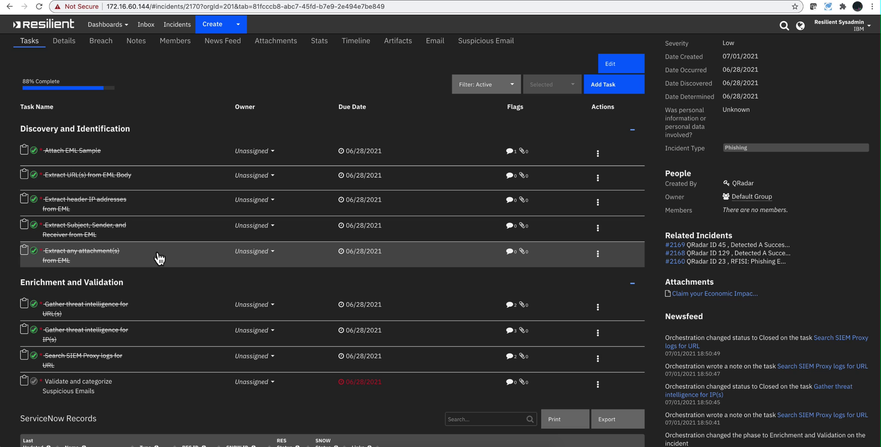
{"action": "scroll", "coordinate": [159, 259], "scroll_direction": "down", "scroll_amount": 3}
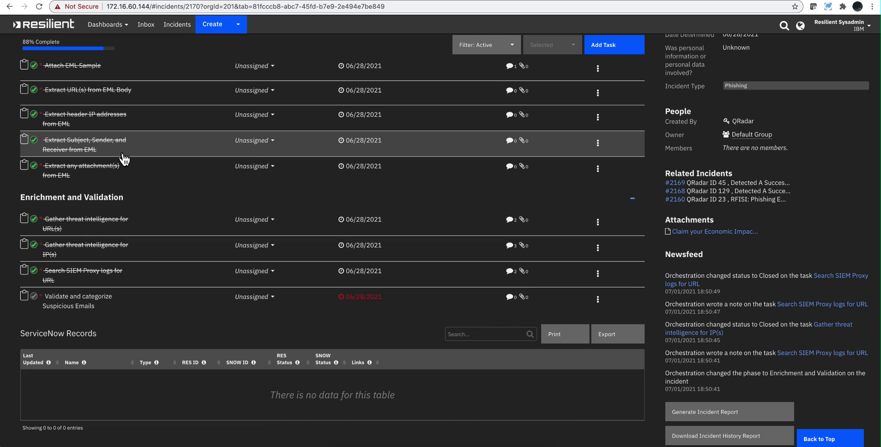
{"action": "mouse_move", "coordinate": [102, 96]}
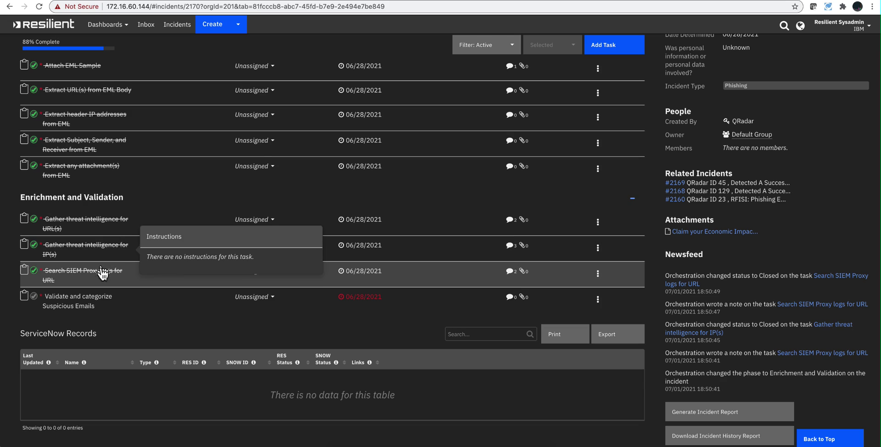
{"action": "mouse_move", "coordinate": [101, 277]}
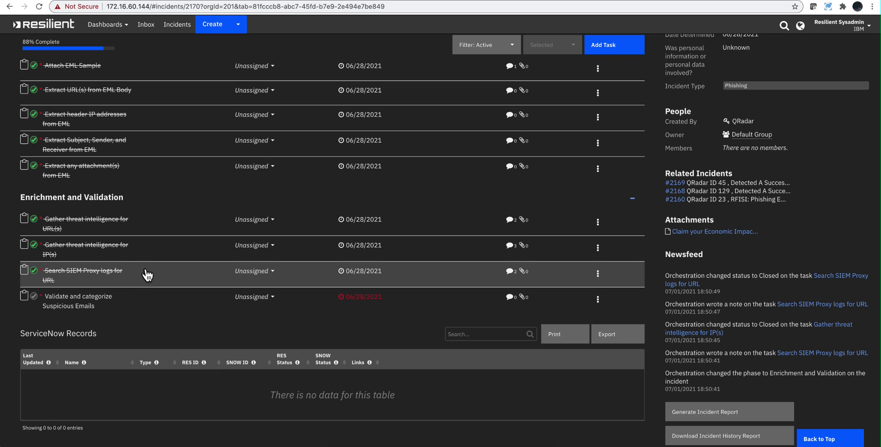
{"action": "scroll", "coordinate": [154, 254], "scroll_direction": "down", "scroll_amount": 1}
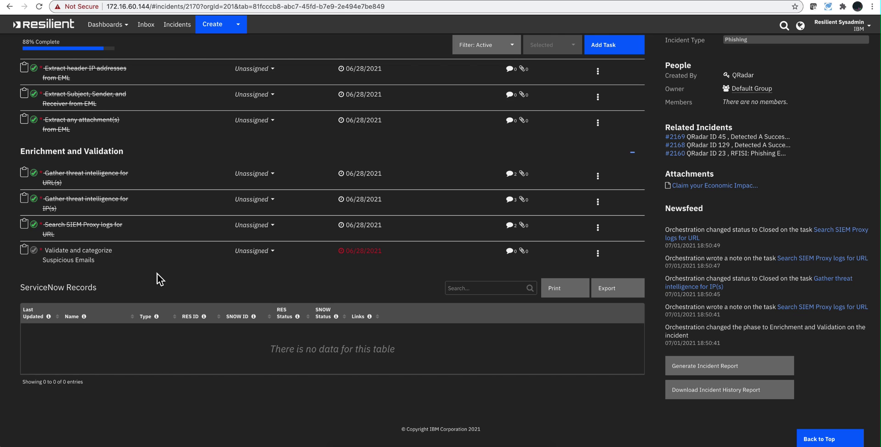
Open the Validate and categorize Suspicious Emails task and read through its instructions
{"action": "mouse_move", "coordinate": [101, 254]}
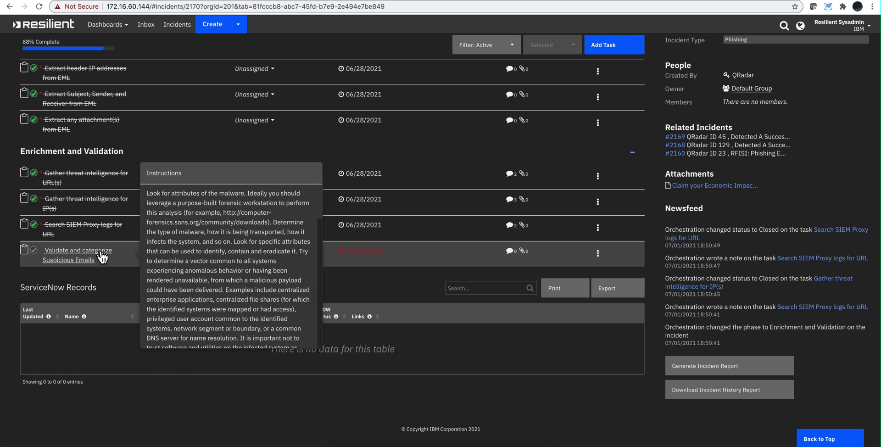
{"action": "left_click", "coordinate": [101, 252]}
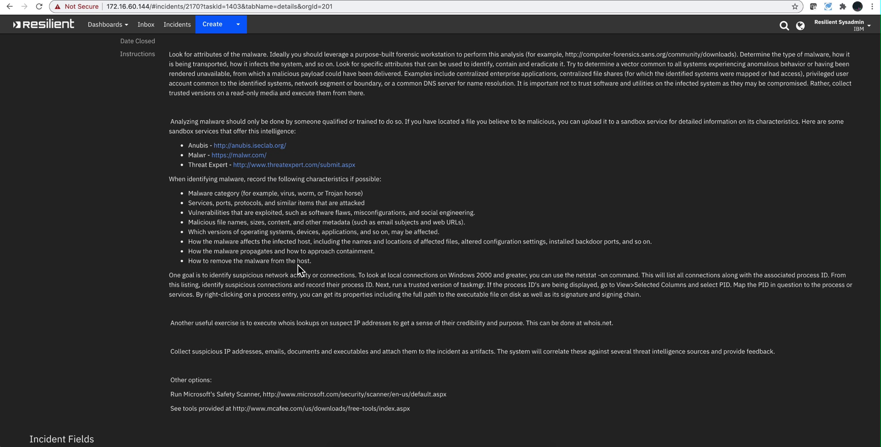
{"action": "scroll", "coordinate": [298, 266], "scroll_direction": "down", "scroll_amount": 1}
{"action": "scroll", "coordinate": [298, 265], "scroll_direction": "up", "scroll_amount": 5}
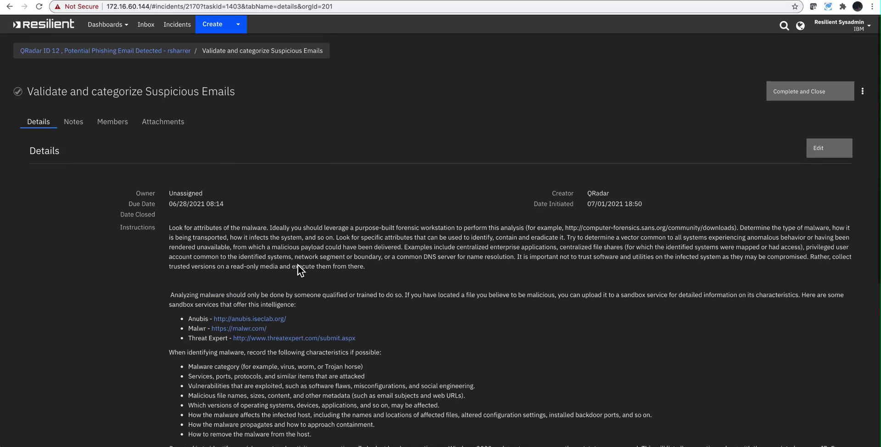
{"action": "scroll", "coordinate": [298, 265], "scroll_direction": "down", "scroll_amount": 10}
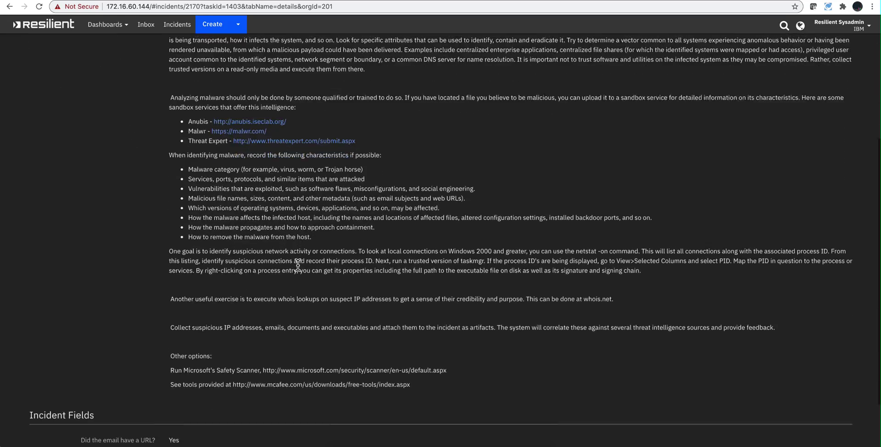
{"action": "scroll", "coordinate": [299, 265], "scroll_direction": "up", "scroll_amount": 10}
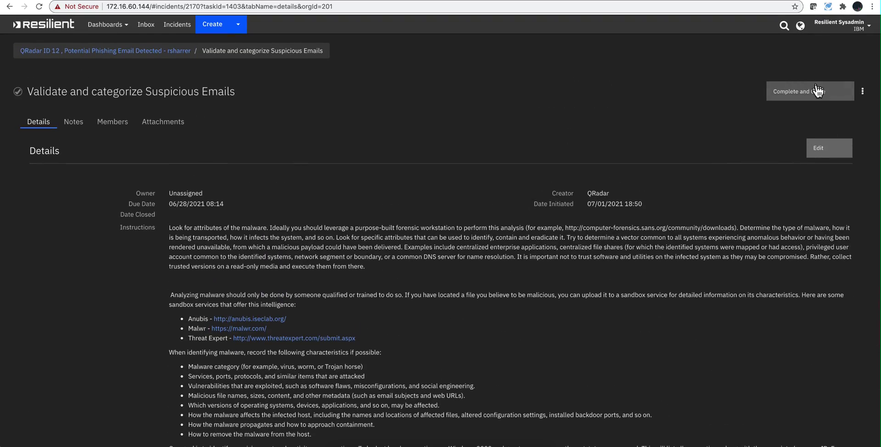
Set the task's Type of email to Phishing, save the change, and mark the task complete and closed
{"action": "left_click", "coordinate": [821, 145]}
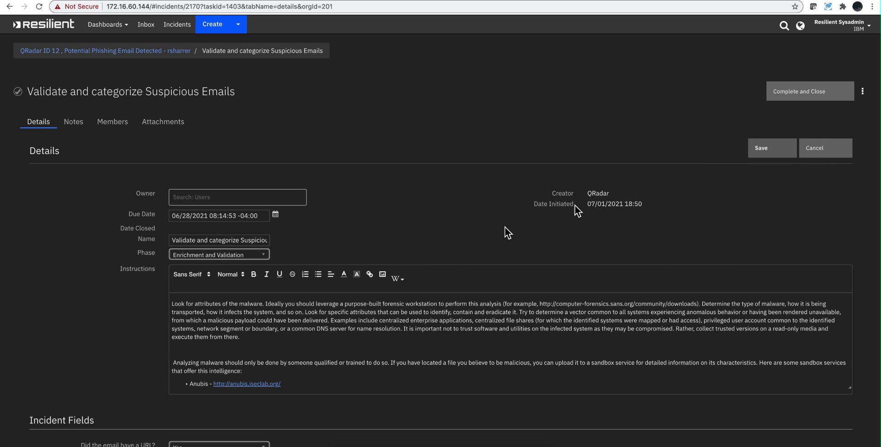
{"action": "scroll", "coordinate": [381, 237], "scroll_direction": "down", "scroll_amount": 4}
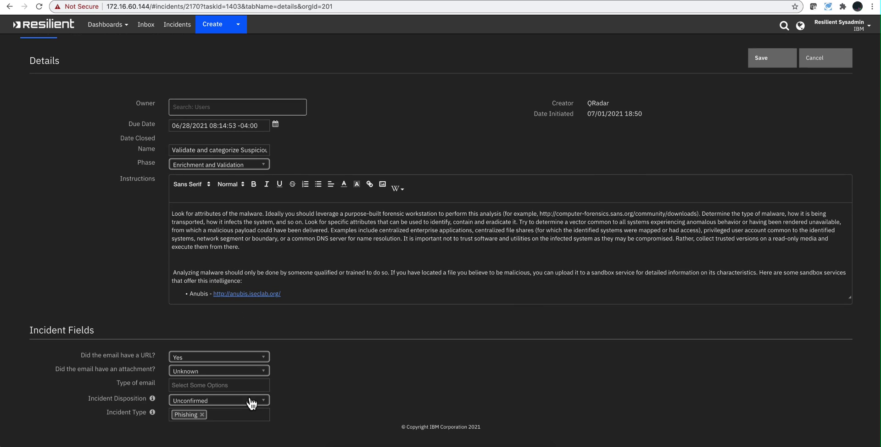
{"action": "left_click", "coordinate": [264, 387]}
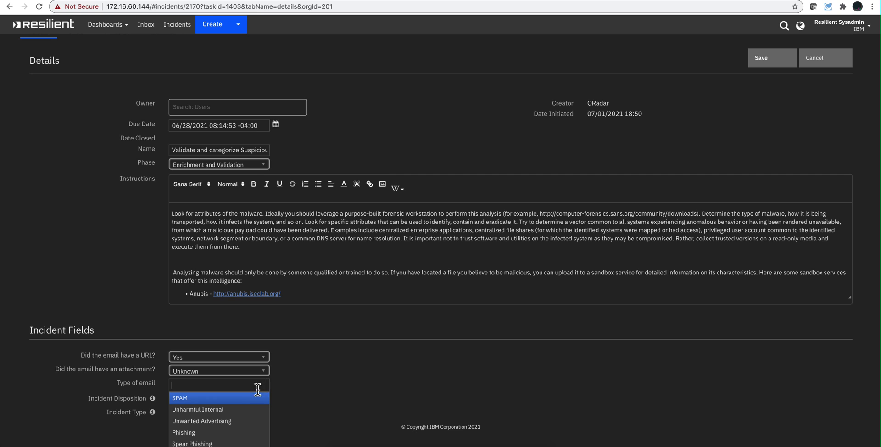
{"action": "left_click", "coordinate": [233, 433]}
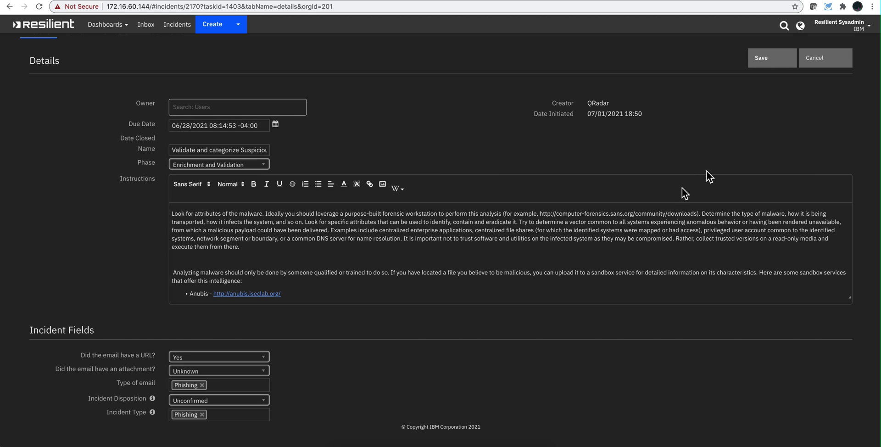
{"action": "left_click", "coordinate": [766, 58]}
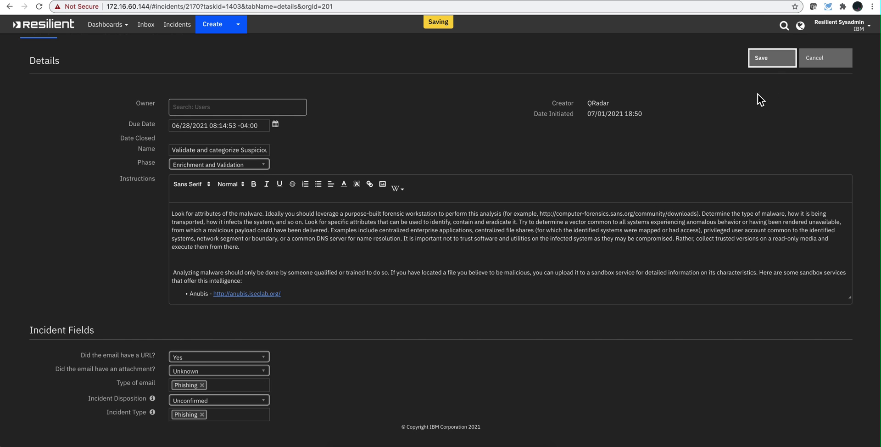
{"action": "left_click", "coordinate": [797, 95]}
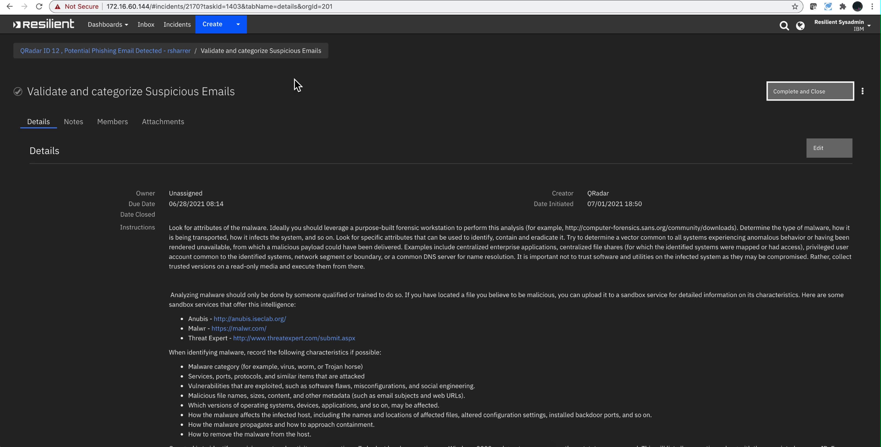
Return to the QRadar ID 12 incident and examine its Enrichment and Validation and Containment and Remediation tasks
{"action": "left_click", "coordinate": [184, 51]}
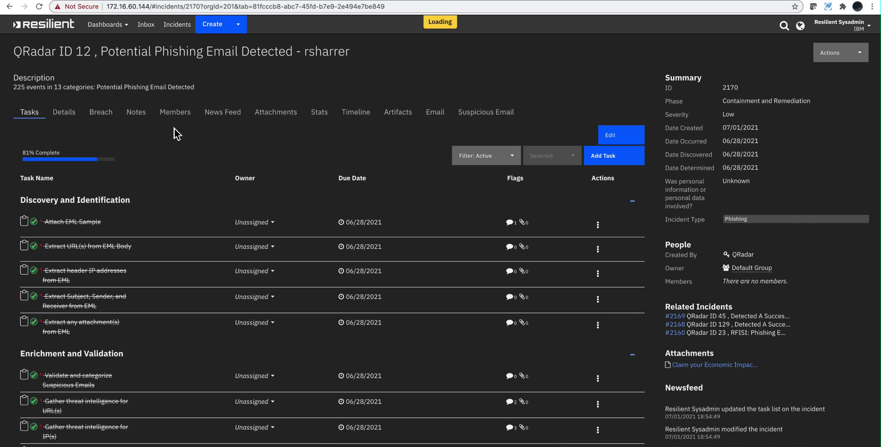
{"action": "scroll", "coordinate": [130, 284], "scroll_direction": "down", "scroll_amount": 3}
{"action": "scroll", "coordinate": [131, 286], "scroll_direction": "down", "scroll_amount": 1}
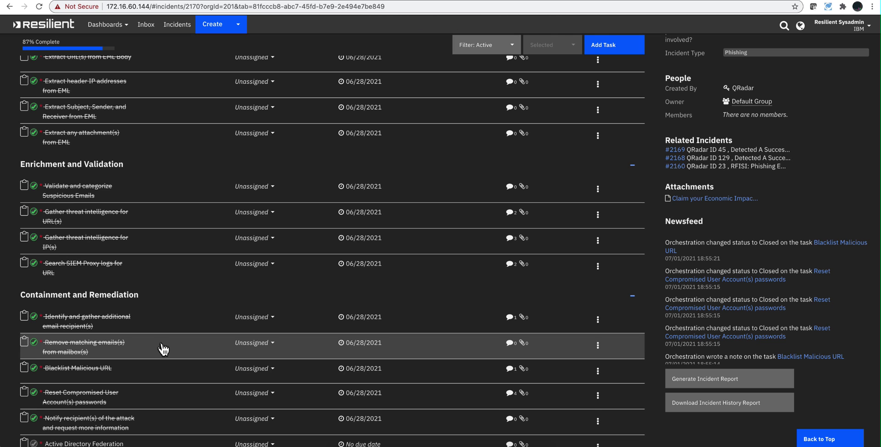
{"action": "scroll", "coordinate": [163, 348], "scroll_direction": "down", "scroll_amount": 1}
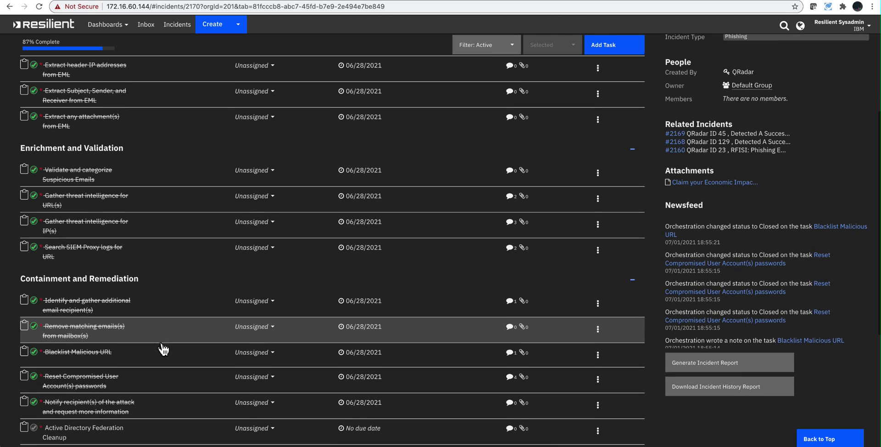
{"action": "scroll", "coordinate": [163, 349], "scroll_direction": "down", "scroll_amount": 1}
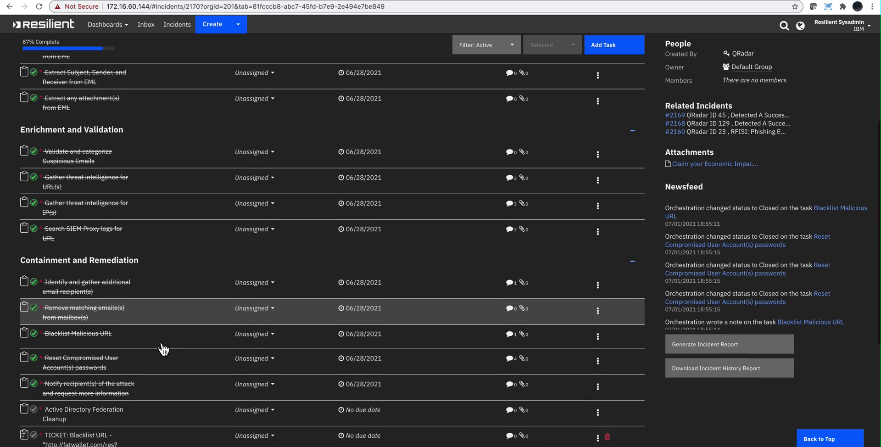
{"action": "scroll", "coordinate": [163, 349], "scroll_direction": "down", "scroll_amount": 1}
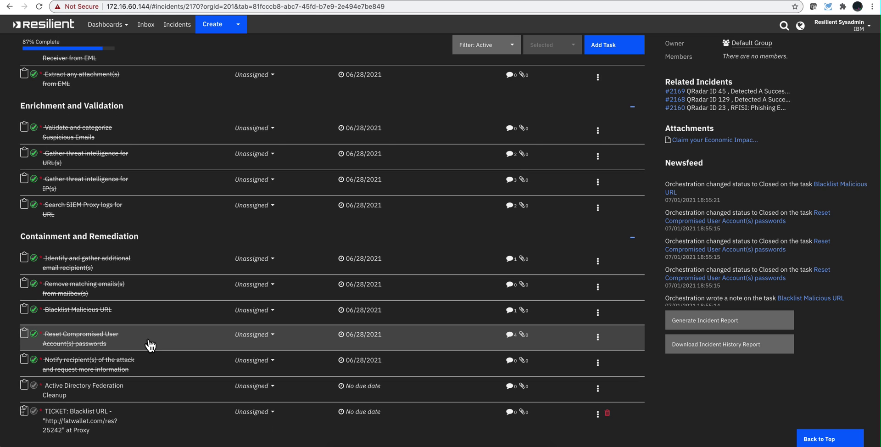
{"action": "scroll", "coordinate": [150, 345], "scroll_direction": "down", "scroll_amount": 1}
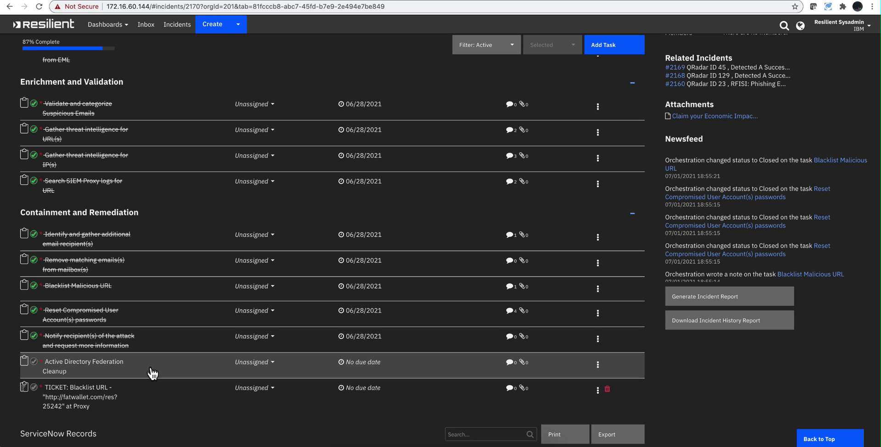
{"action": "scroll", "coordinate": [153, 374], "scroll_direction": "down", "scroll_amount": 2}
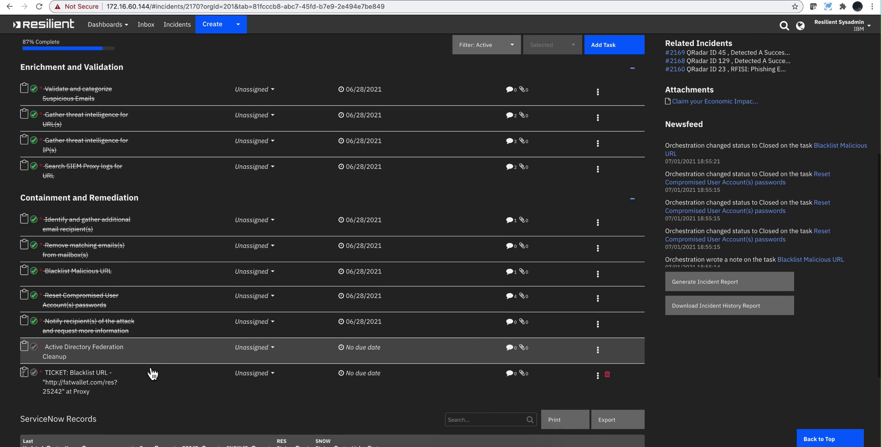
{"action": "scroll", "coordinate": [151, 368], "scroll_direction": "down", "scroll_amount": 2}
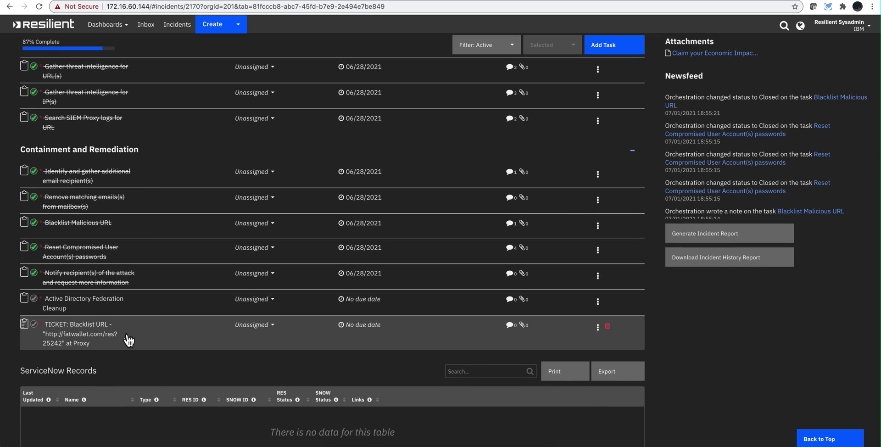
{"action": "mouse_move", "coordinate": [119, 339]}
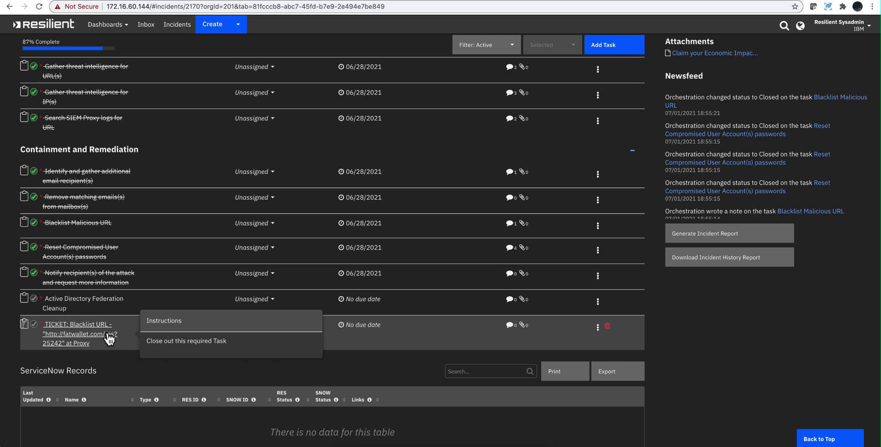
{"action": "left_click", "coordinate": [85, 338]}
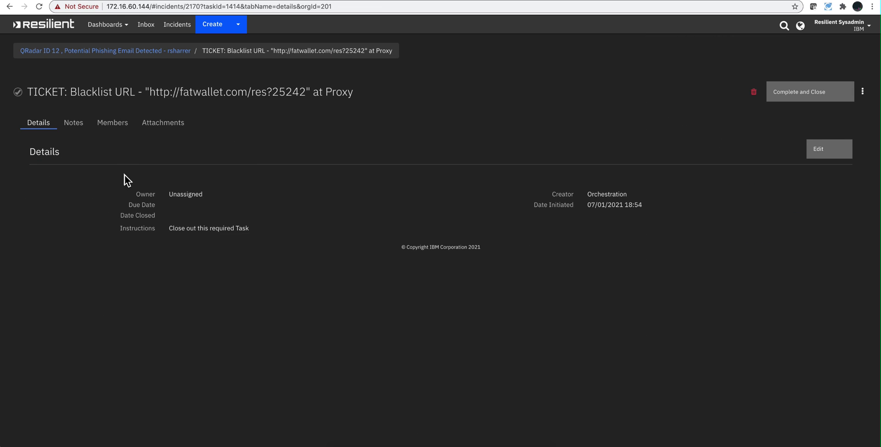
{"action": "left_click", "coordinate": [822, 94]}
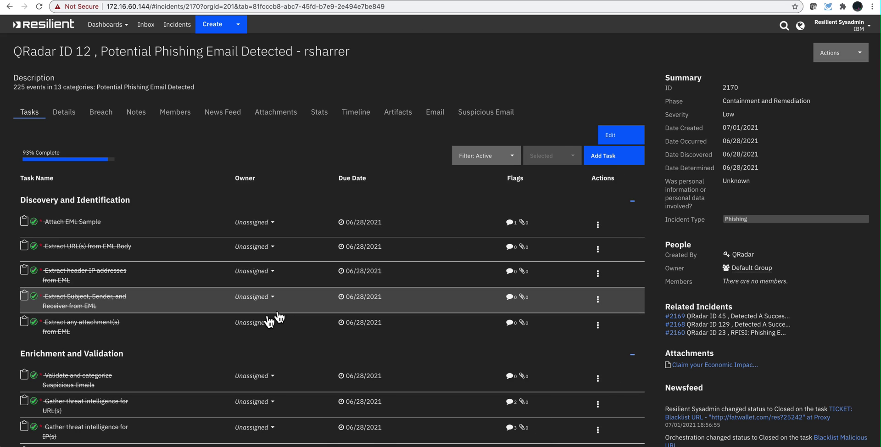
Review the incident's task list and its ServiceNow Records table
{"action": "scroll", "coordinate": [201, 340], "scroll_direction": "down", "scroll_amount": 6}
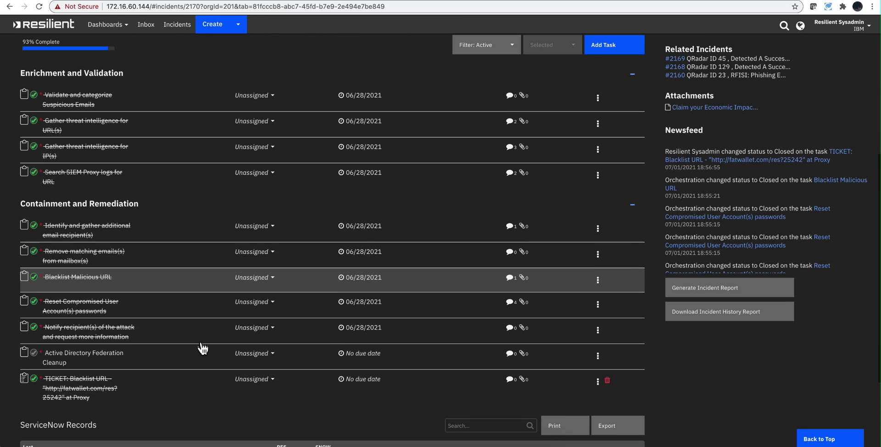
{"action": "scroll", "coordinate": [203, 347], "scroll_direction": "down", "scroll_amount": 2}
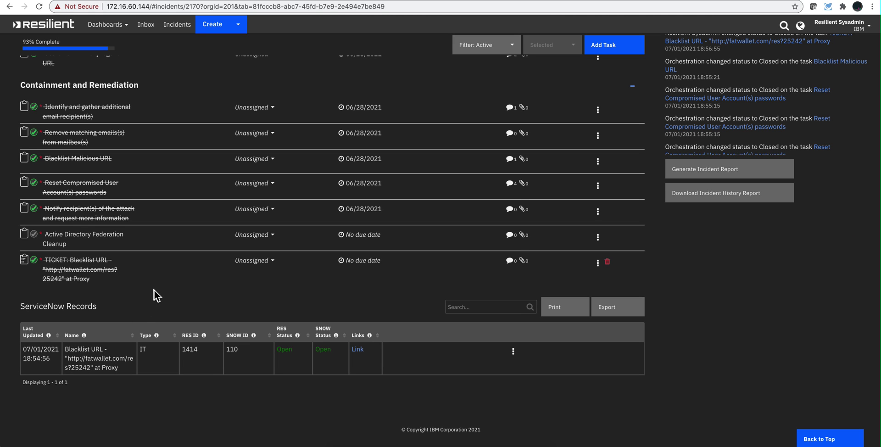
{"action": "scroll", "coordinate": [154, 290], "scroll_direction": "up", "scroll_amount": 6}
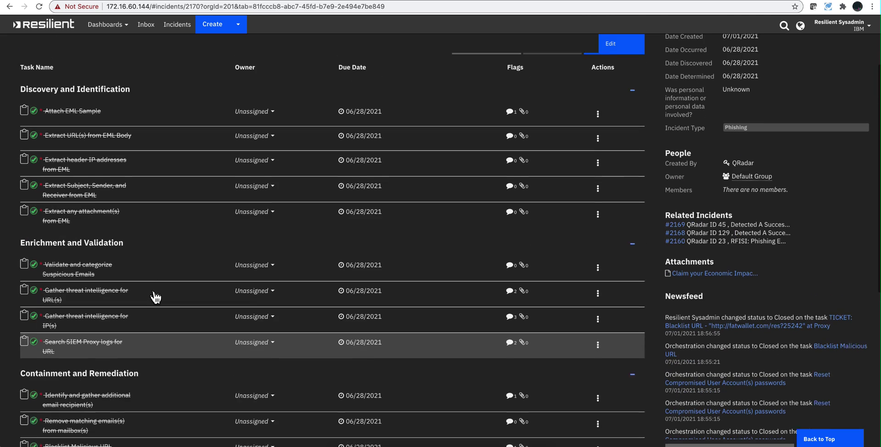
Open the AWS IAM actions task under Containment and Remediation and mark it complete and closed
{"action": "scroll", "coordinate": [156, 297], "scroll_direction": "up", "scroll_amount": 2}
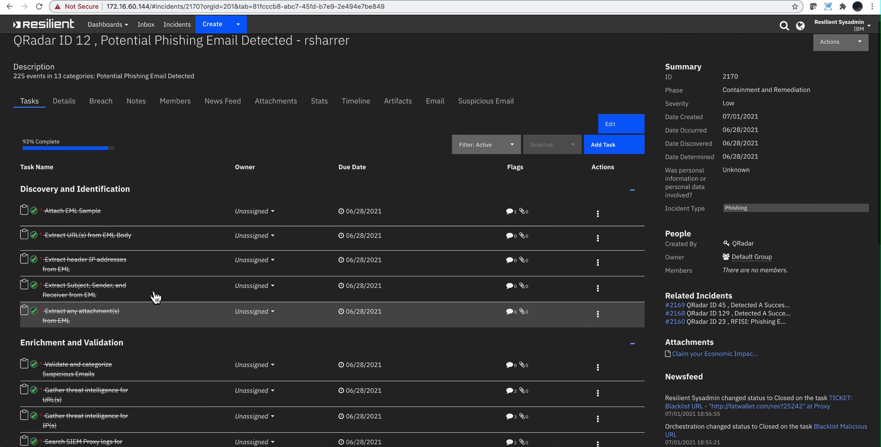
{"action": "scroll", "coordinate": [156, 297], "scroll_direction": "down", "scroll_amount": 4}
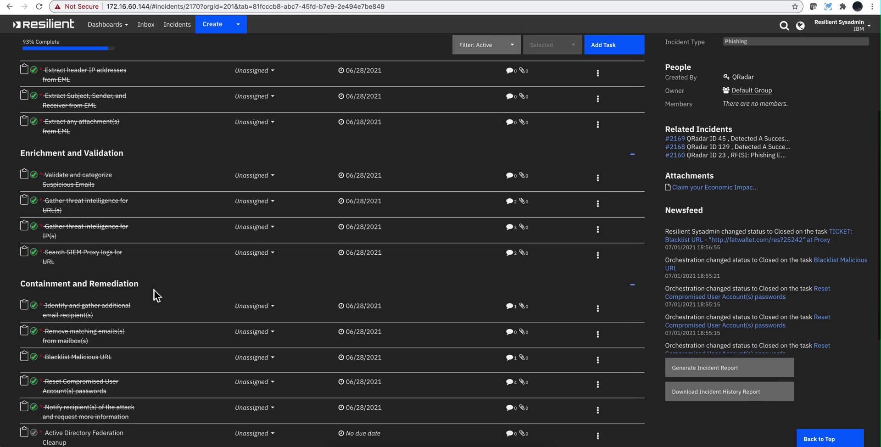
{"action": "scroll", "coordinate": [155, 290], "scroll_direction": "down", "scroll_amount": 5}
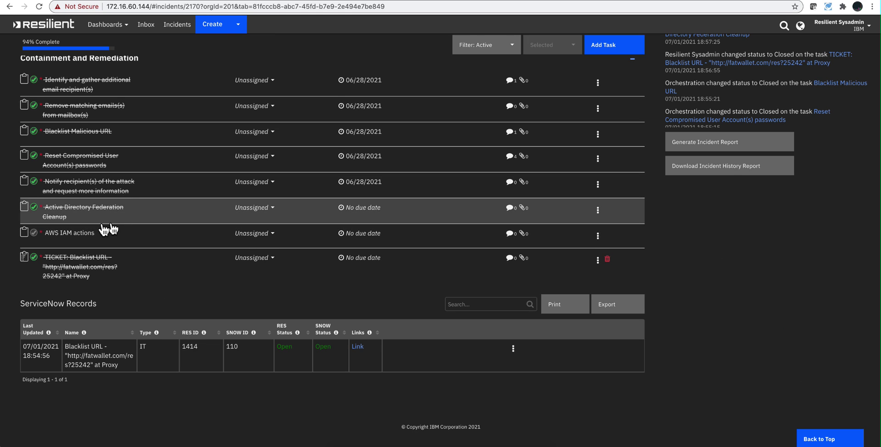
{"action": "mouse_move", "coordinate": [55, 235]}
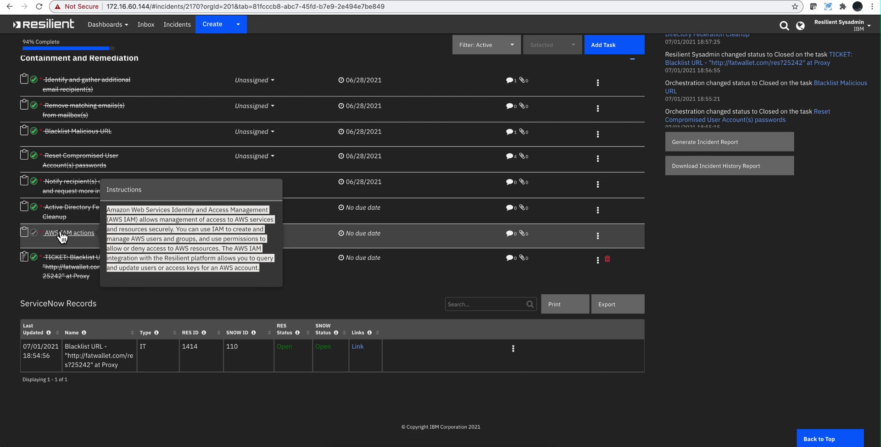
{"action": "left_click", "coordinate": [62, 234]}
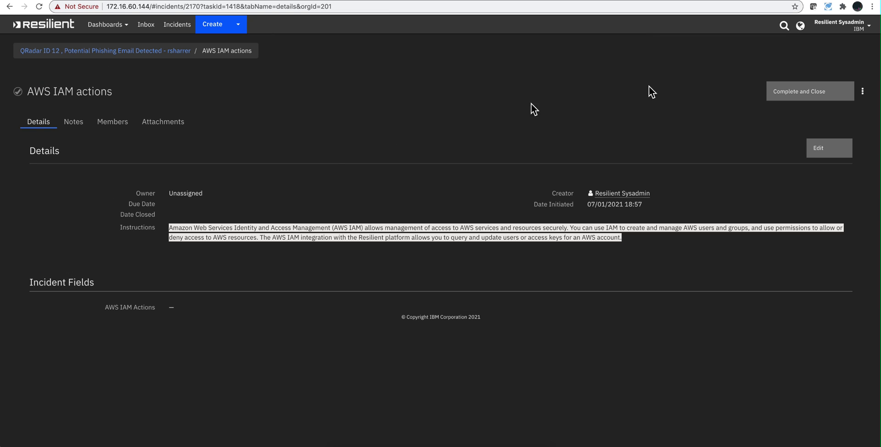
{"action": "left_click", "coordinate": [804, 94]}
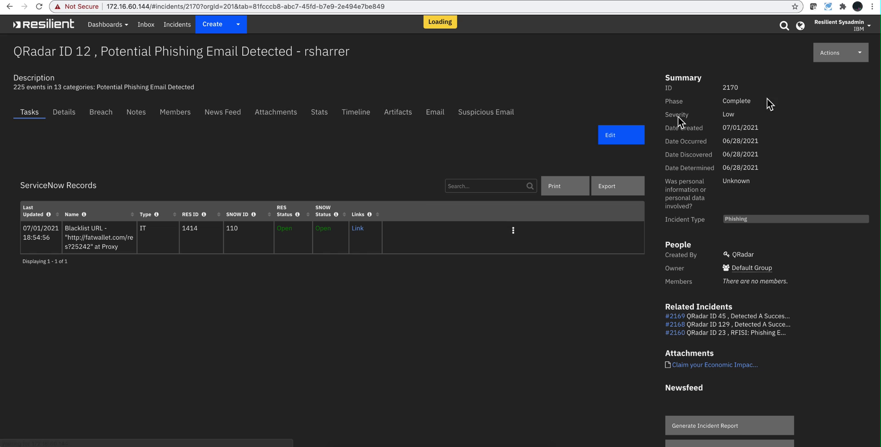
Review the task statuses across the incident's phases, its summary, and the ServiceNow Records table
{"action": "scroll", "coordinate": [147, 222], "scroll_direction": "down", "scroll_amount": 7}
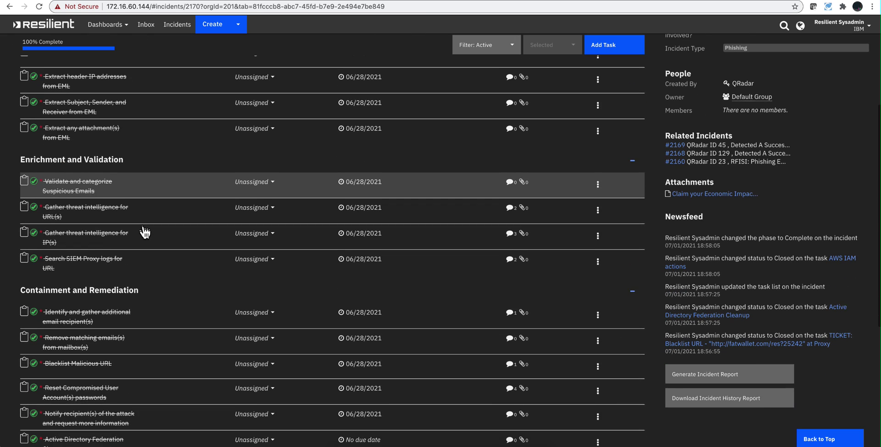
{"action": "scroll", "coordinate": [145, 232], "scroll_direction": "down", "scroll_amount": 2}
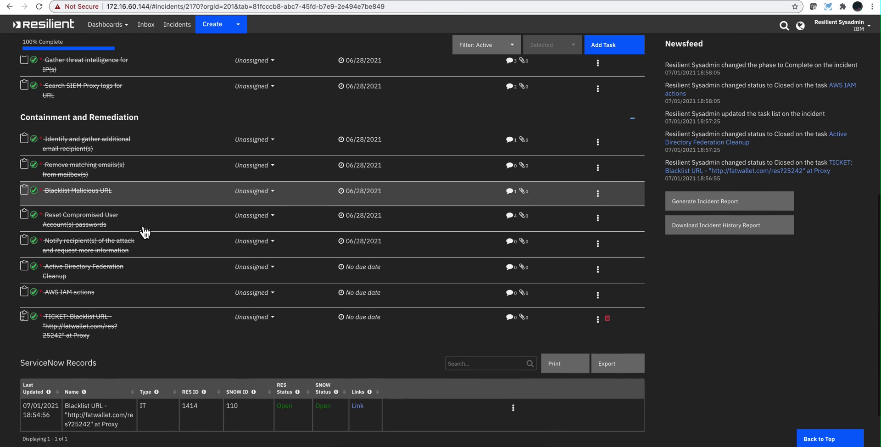
{"action": "scroll", "coordinate": [145, 233], "scroll_direction": "down", "scroll_amount": 1}
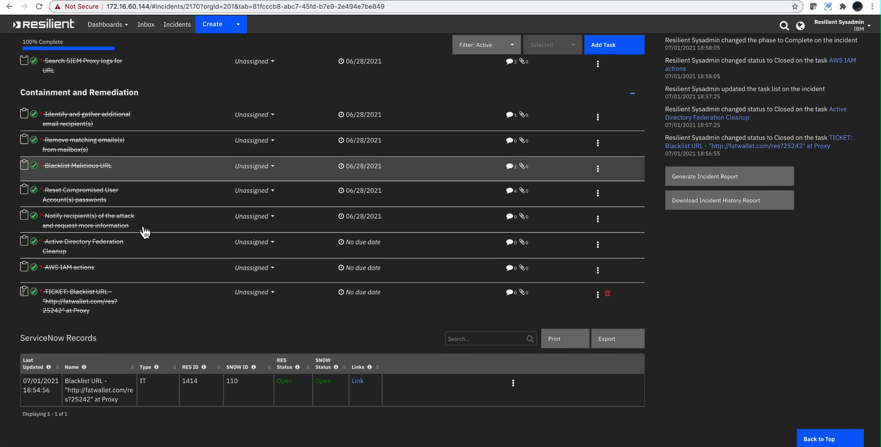
{"action": "scroll", "coordinate": [145, 232], "scroll_direction": "down", "scroll_amount": 1}
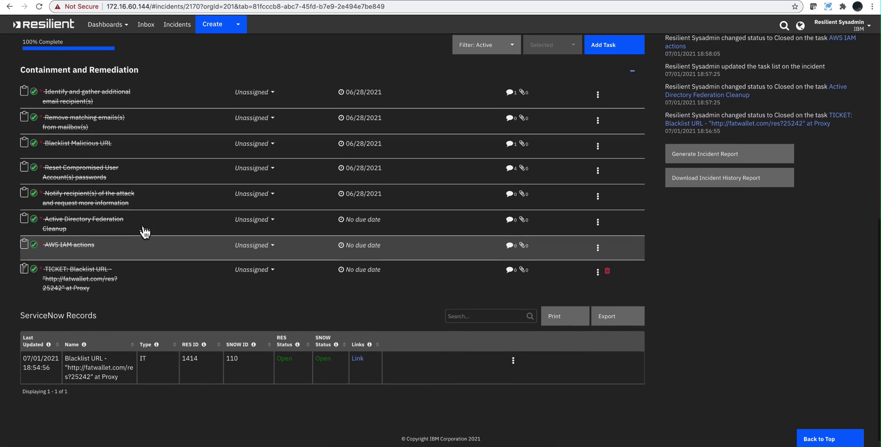
{"action": "scroll", "coordinate": [145, 233], "scroll_direction": "down", "scroll_amount": 1}
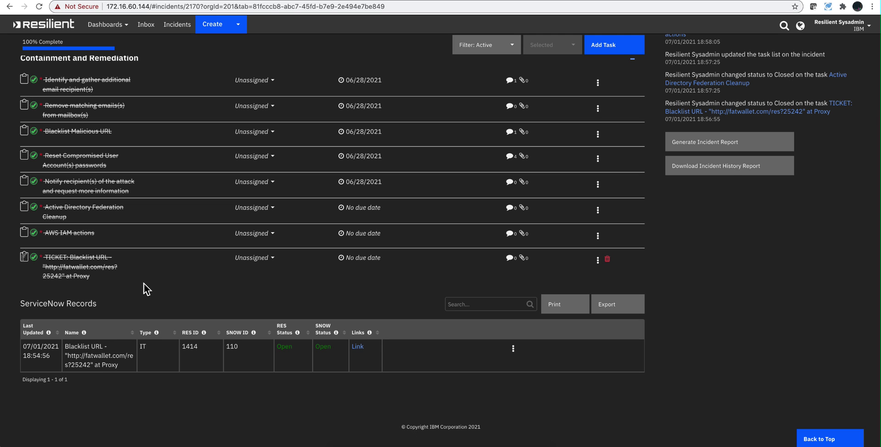
{"action": "scroll", "coordinate": [144, 284], "scroll_direction": "up", "scroll_amount": 10}
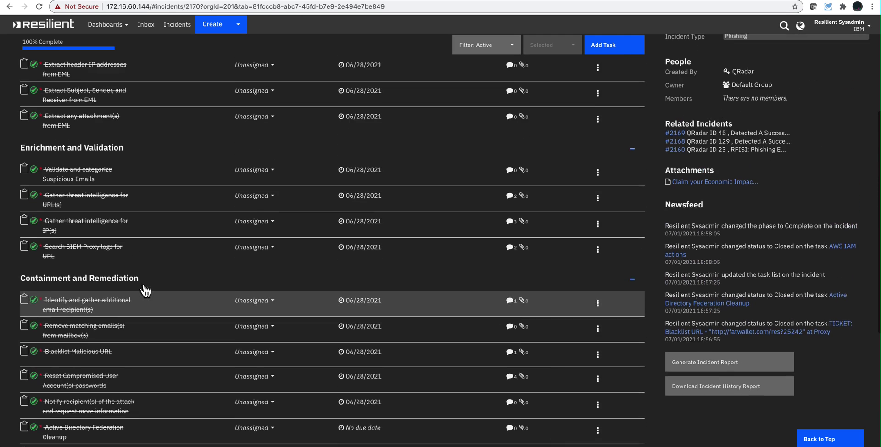
{"action": "scroll", "coordinate": [145, 290], "scroll_direction": "up", "scroll_amount": 2}
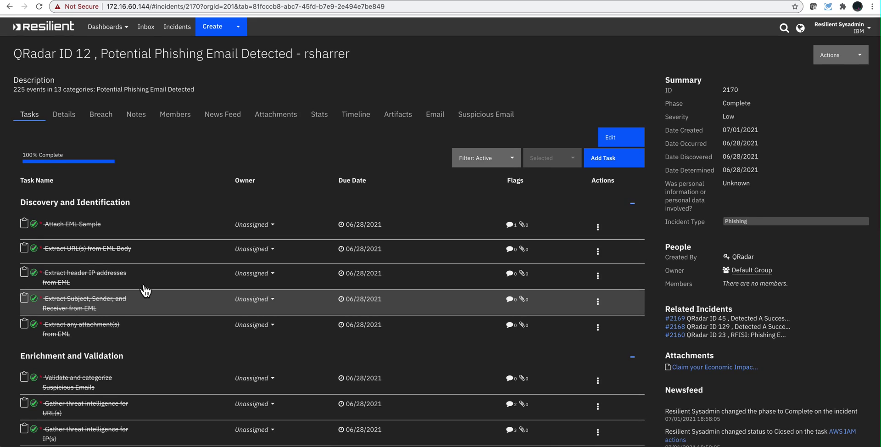
{"action": "scroll", "coordinate": [145, 290], "scroll_direction": "down", "scroll_amount": 10}
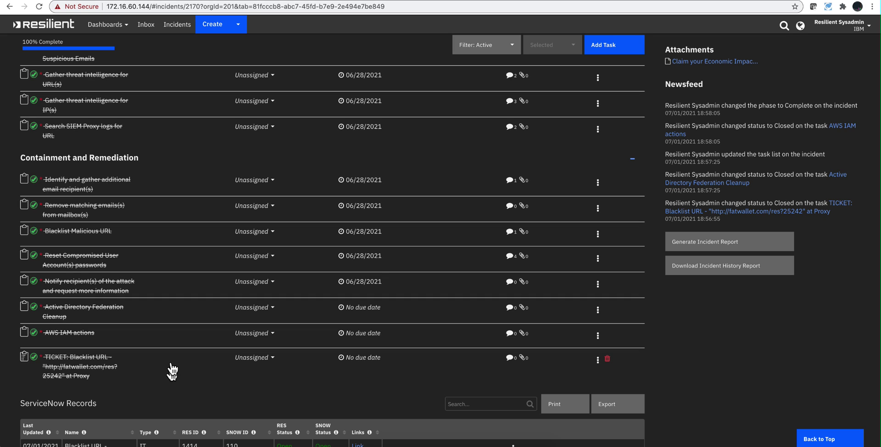
{"action": "scroll", "coordinate": [181, 299], "scroll_direction": "down", "scroll_amount": 1}
{"action": "scroll", "coordinate": [182, 299], "scroll_direction": "down", "scroll_amount": 3}
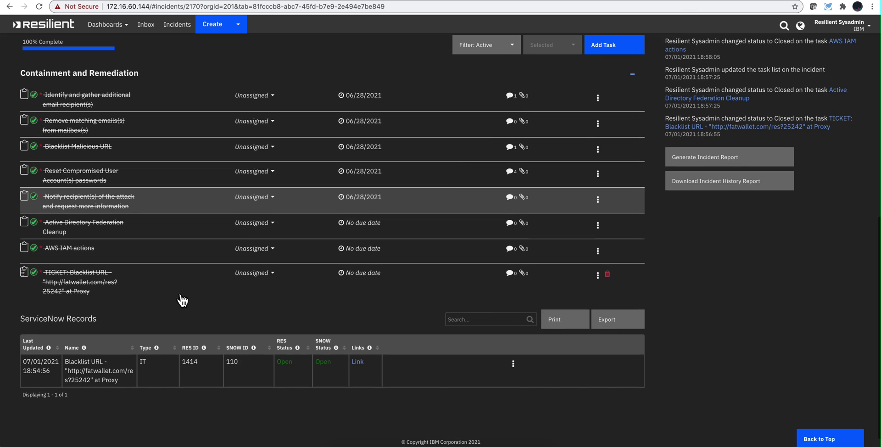
Examine the incident's tasks phase by phase, from Discovery and Identification through Enrichment and Validation to Containment and Remediation
{"action": "scroll", "coordinate": [182, 299], "scroll_direction": "up", "scroll_amount": 20}
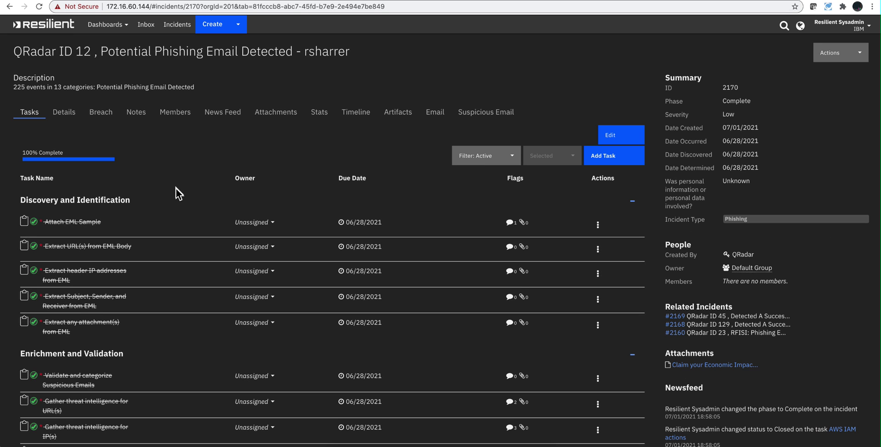
{"action": "scroll", "coordinate": [172, 211], "scroll_direction": "down", "scroll_amount": 2}
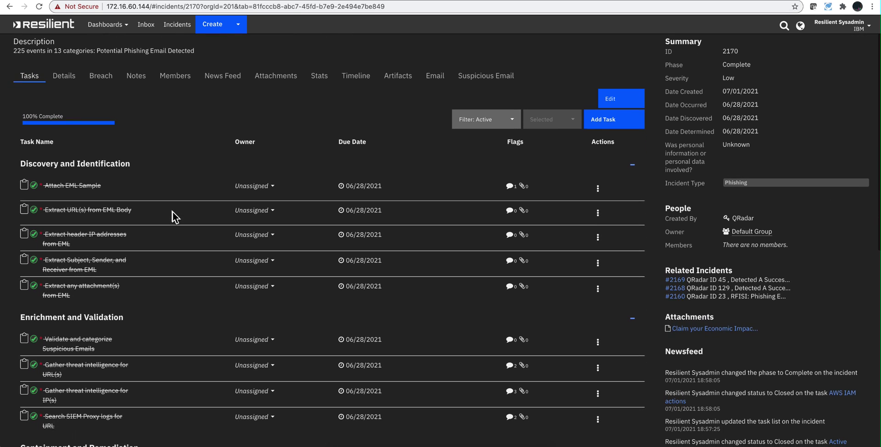
{"action": "scroll", "coordinate": [172, 211], "scroll_direction": "down", "scroll_amount": 1}
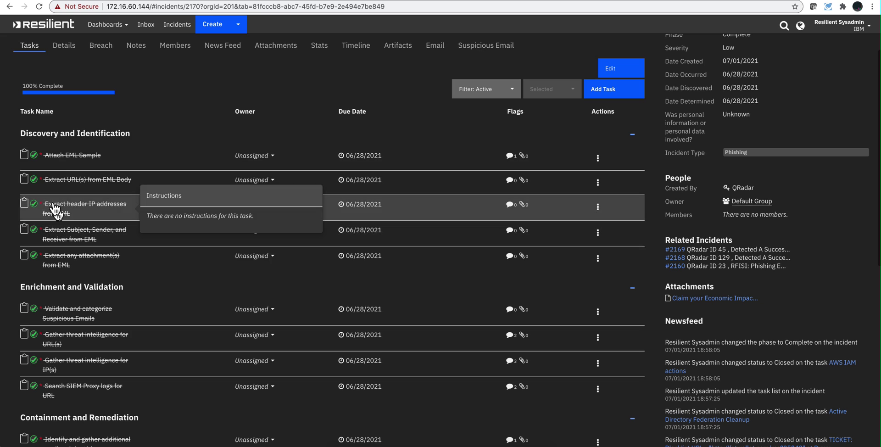
{"action": "mouse_move", "coordinate": [62, 252]}
{"action": "scroll", "coordinate": [134, 223], "scroll_direction": "down", "scroll_amount": 5}
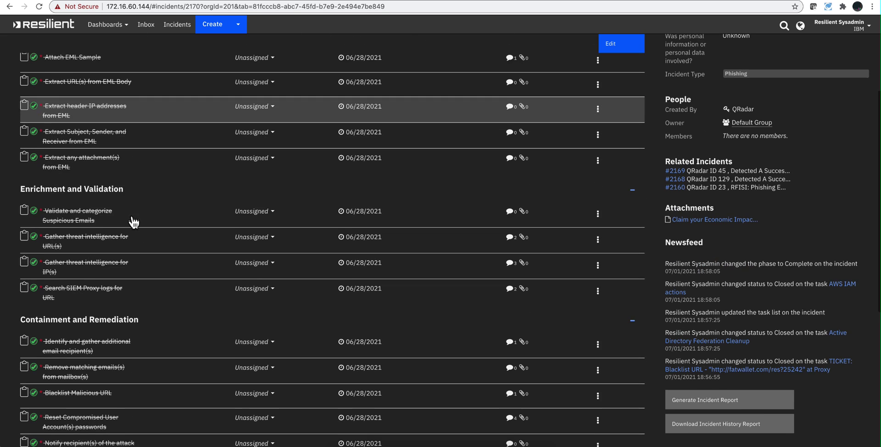
{"action": "mouse_move", "coordinate": [123, 272]}
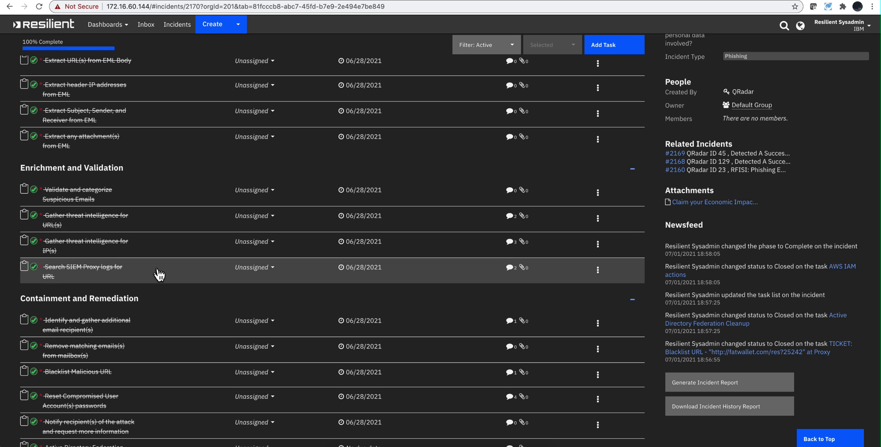
{"action": "scroll", "coordinate": [159, 274], "scroll_direction": "down", "scroll_amount": 3}
{"action": "scroll", "coordinate": [160, 274], "scroll_direction": "down", "scroll_amount": 2}
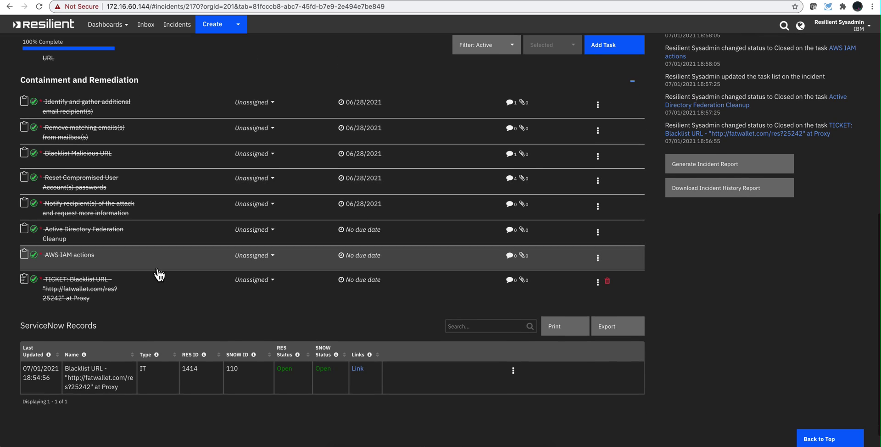